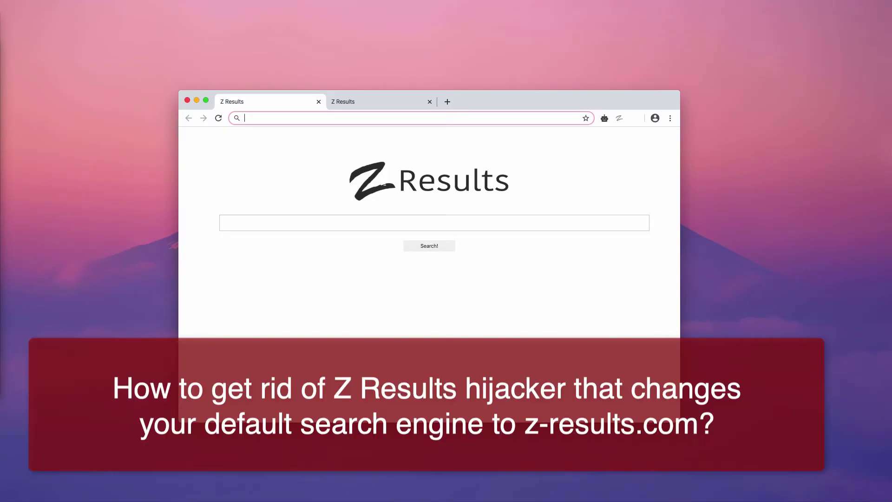
# Step: Cycle through the Z Results tabs, closing the second one, so three Z Results tabs remain
pyautogui.click(245, 118)
pyautogui.click(383, 100)
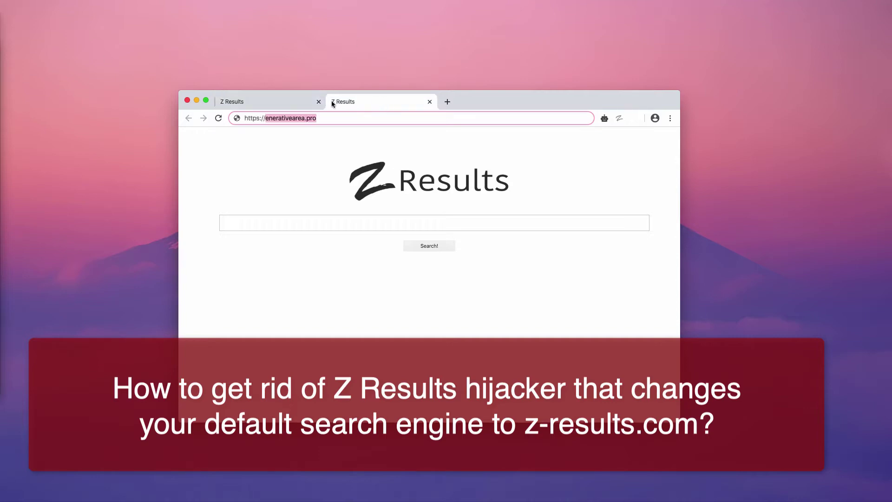
pyautogui.click(264, 102)
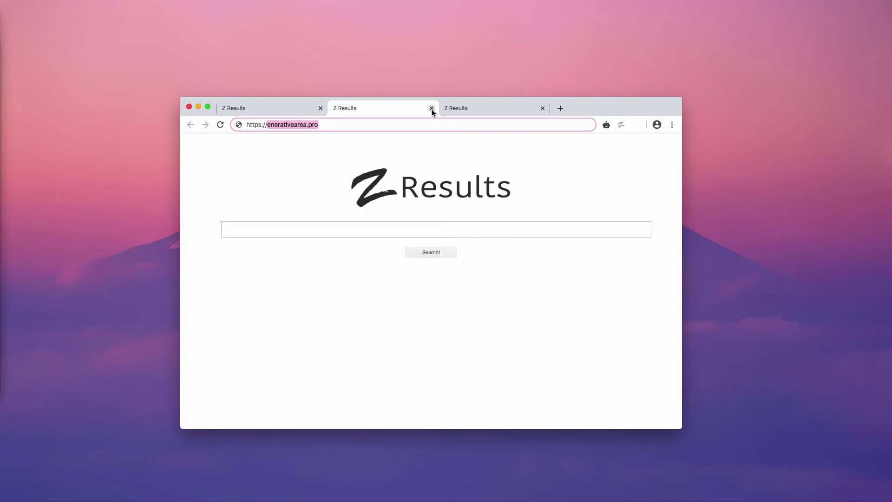
pyautogui.click(432, 108)
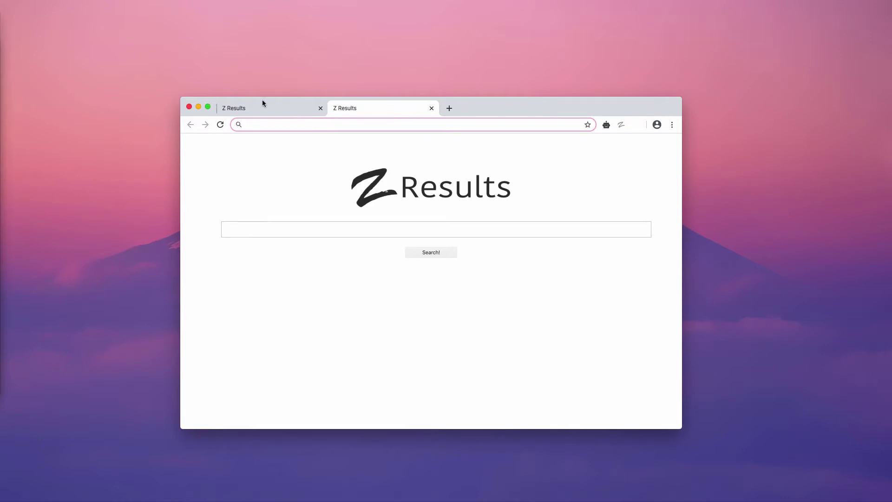
pyautogui.click(293, 111)
pyautogui.click(383, 105)
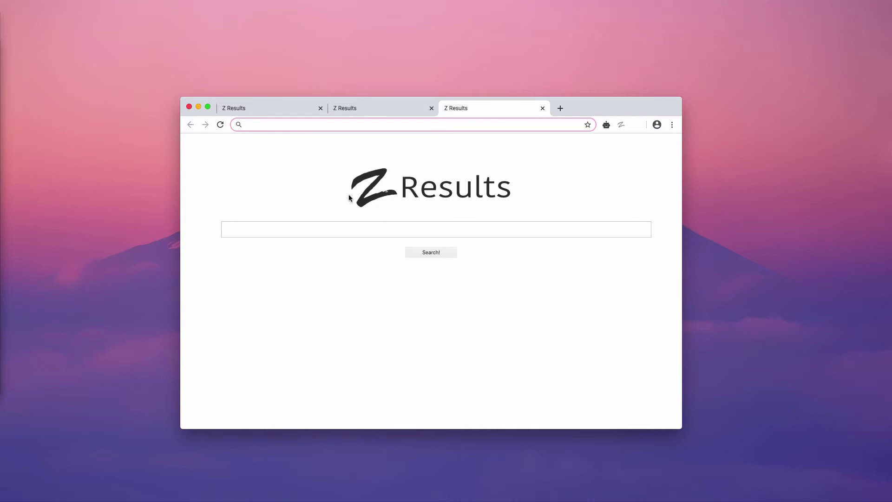
# Step: Search Z Results for 'virus', loading the z-results.com results address
pyautogui.click(429, 225)
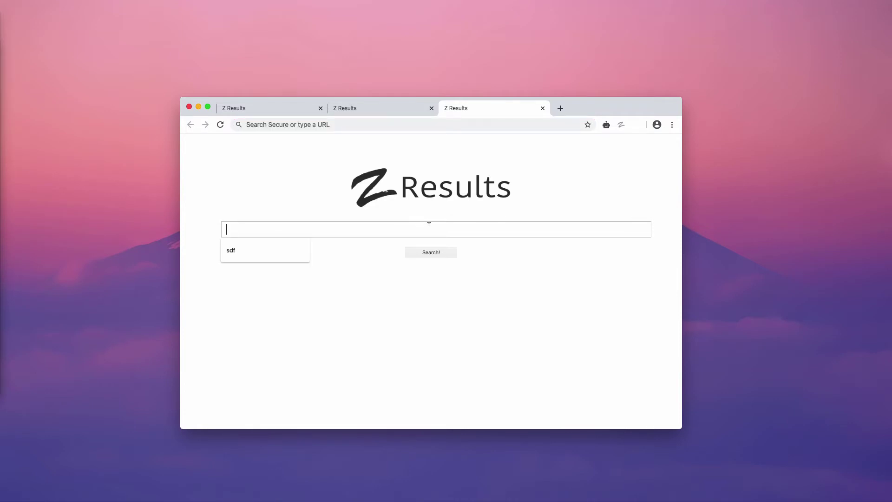
pyautogui.write('virus')
pyautogui.press('Return')
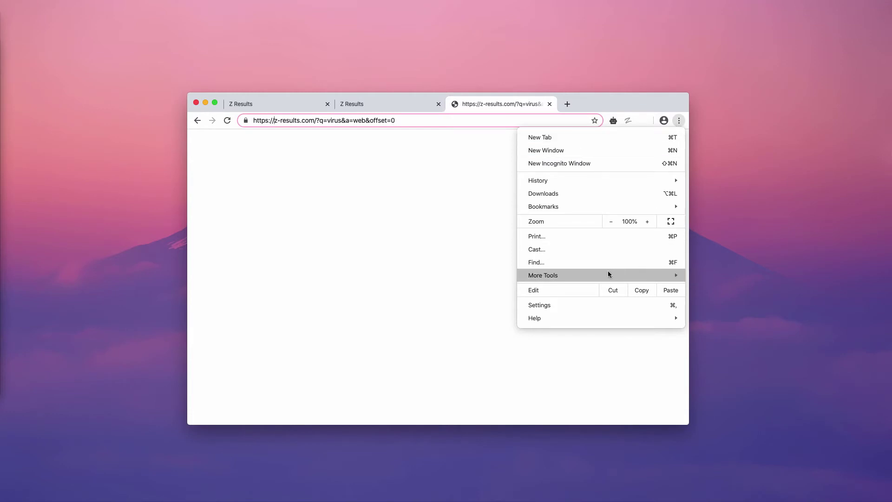
# Step: Disable the Z Results extension's toggle on the Chrome Extensions page
pyautogui.moveTo(597, 274)
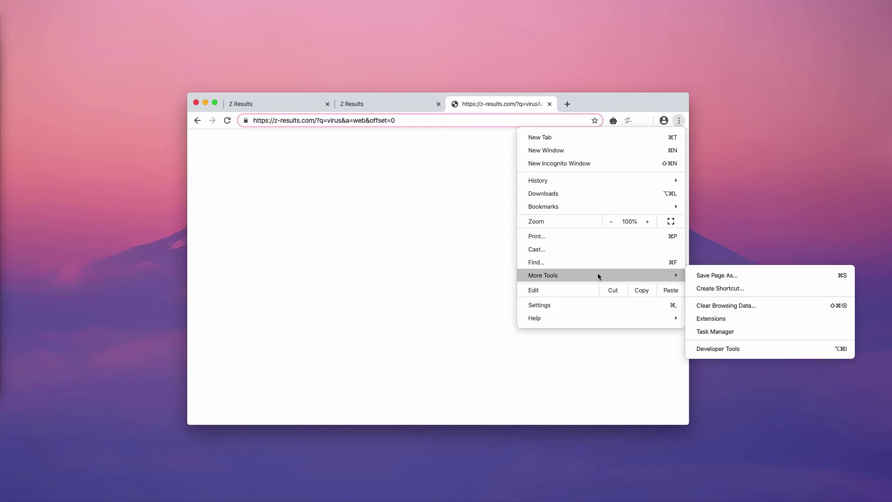
pyautogui.click(728, 319)
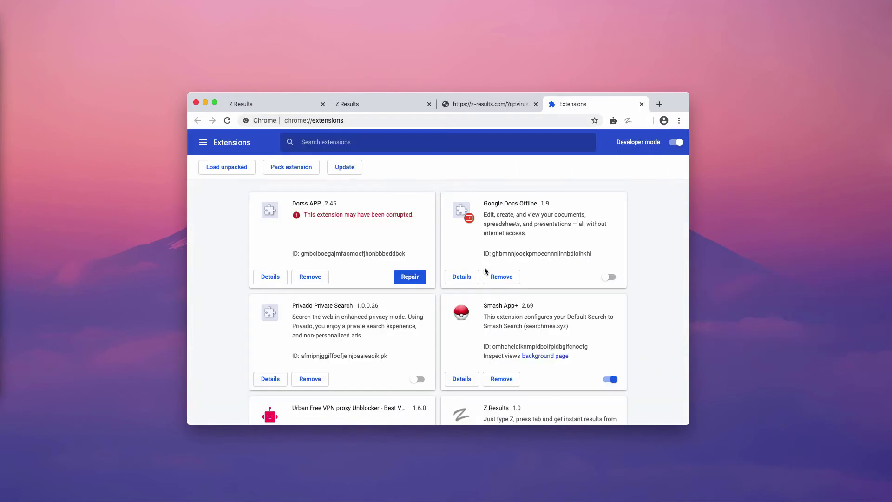
pyautogui.scroll(-5, 406, 281)
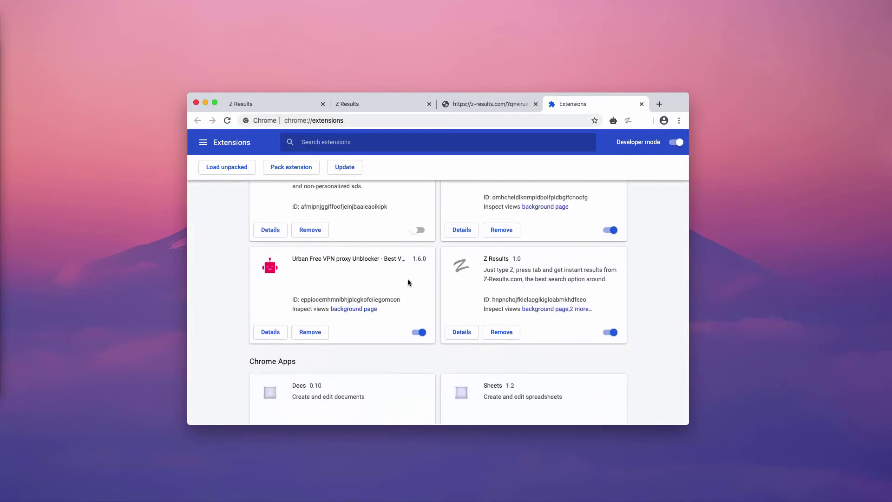
pyautogui.scroll(4, 441, 297)
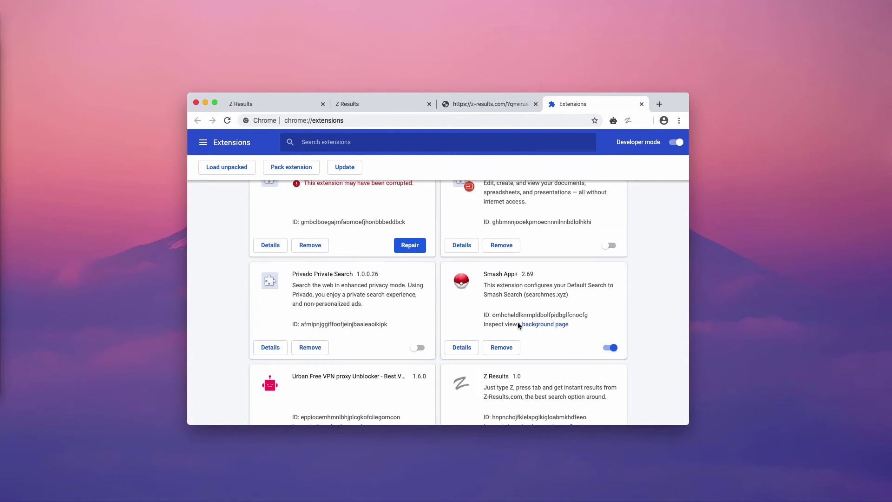
pyautogui.scroll(-4, 574, 328)
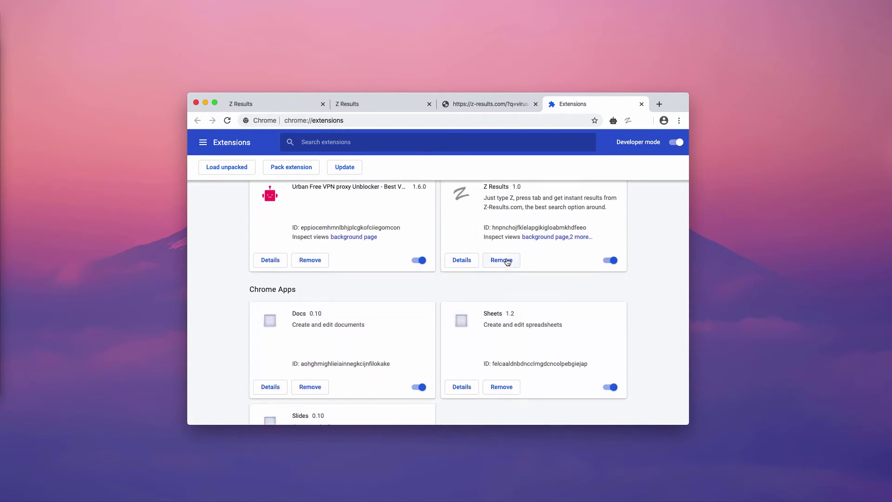
pyautogui.scroll(1, 497, 264)
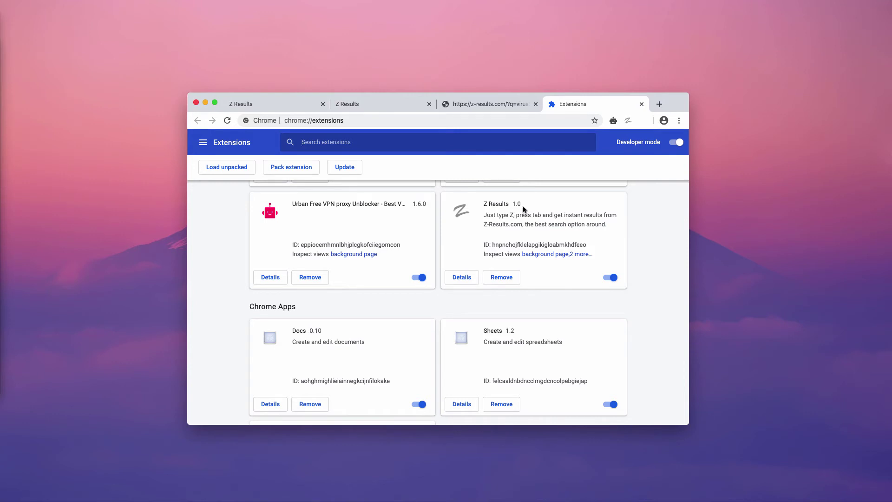
pyautogui.click(611, 278)
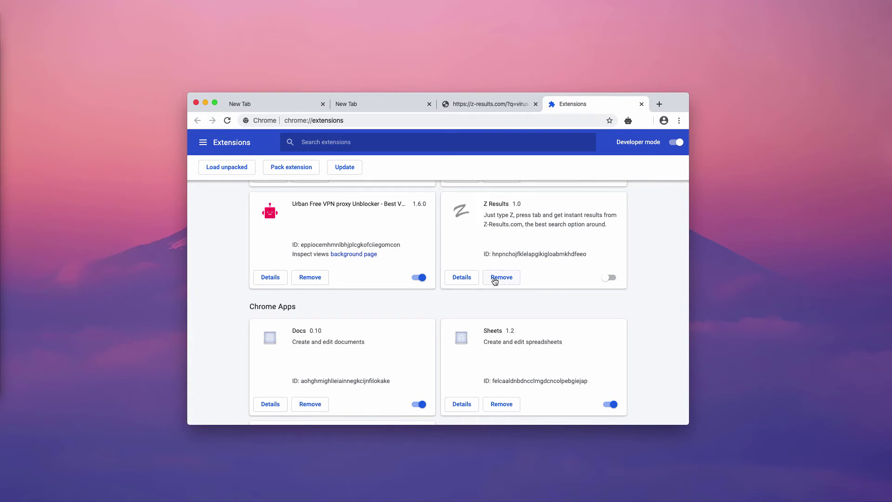
pyautogui.scroll(-3, 502, 280)
pyautogui.scroll(-2, 502, 280)
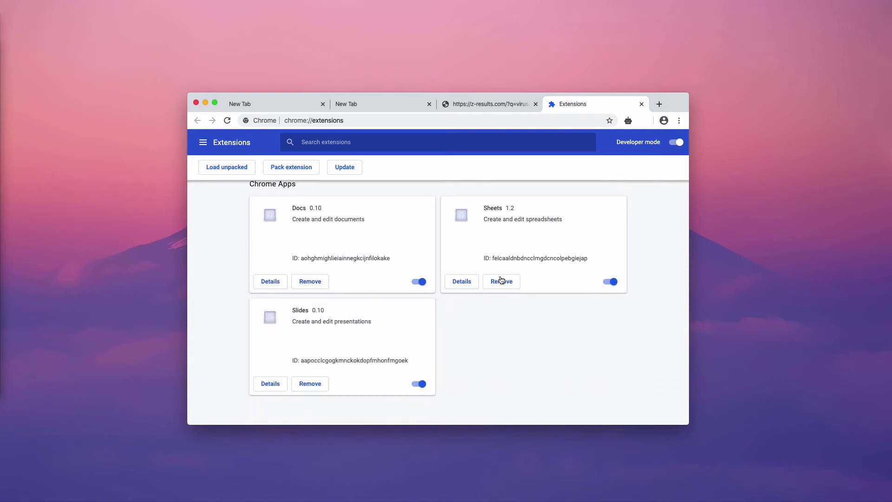
# Step: Close the z-results search tab and open a new tab showing ordinary shortcut tiles
pyautogui.click(528, 105)
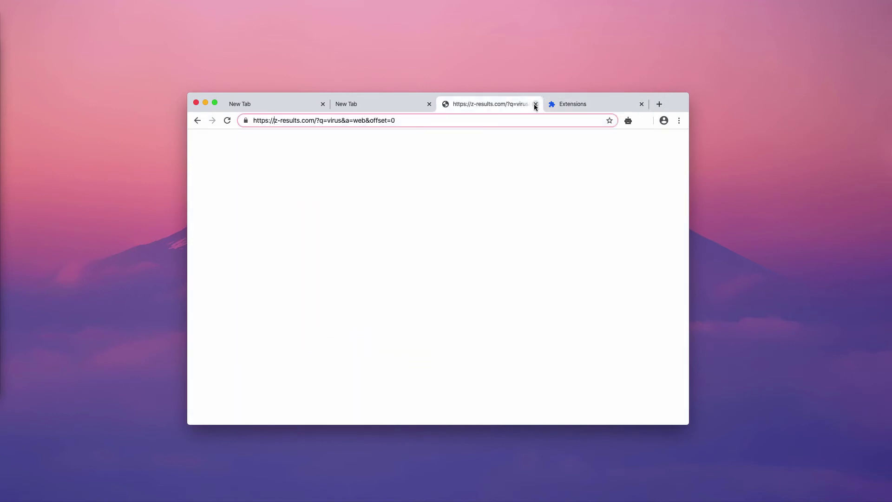
pyautogui.click(536, 104)
pyautogui.click(553, 104)
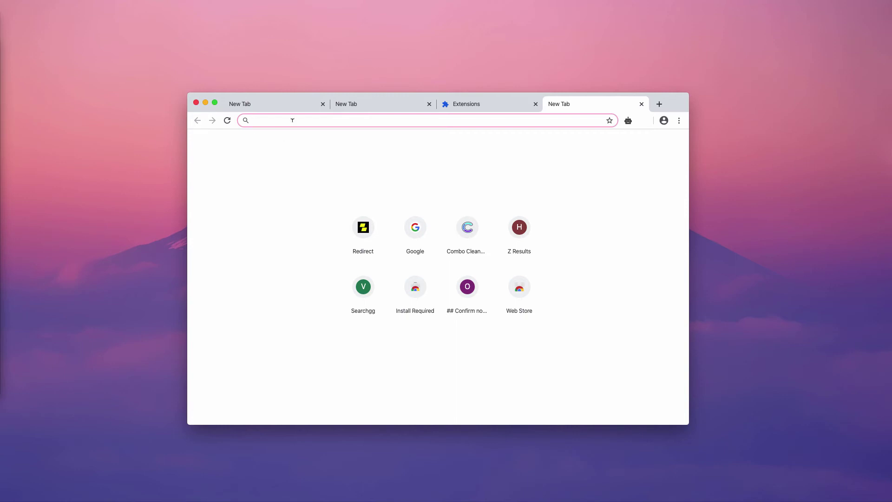
pyautogui.click(467, 227)
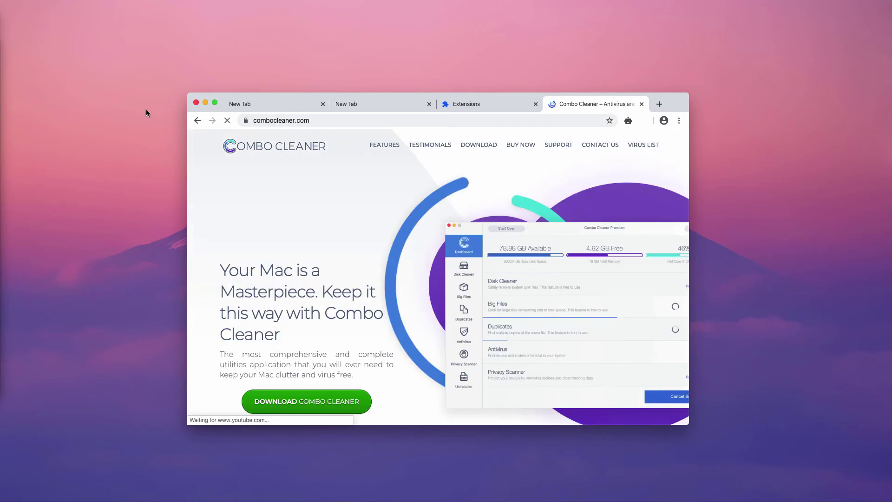
pyautogui.moveTo(309, 121); pyautogui.dragTo(257, 120)
pyautogui.press('Right')
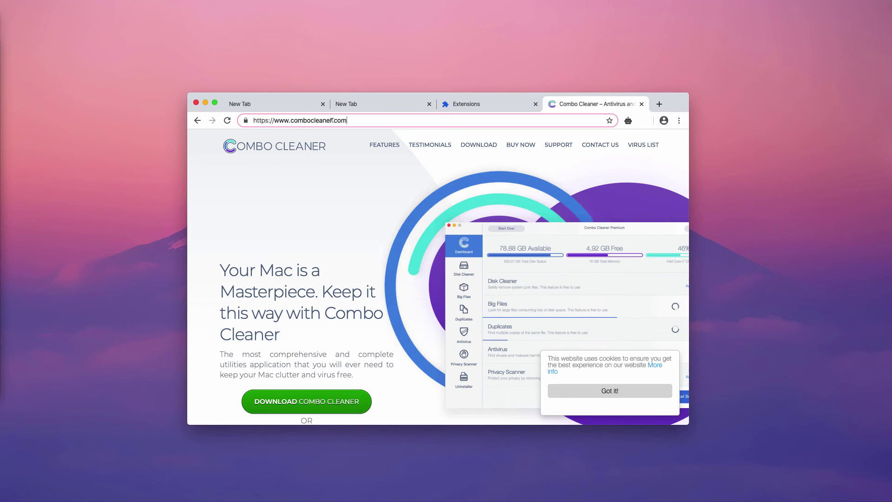
pyautogui.doubleClick(290, 121)
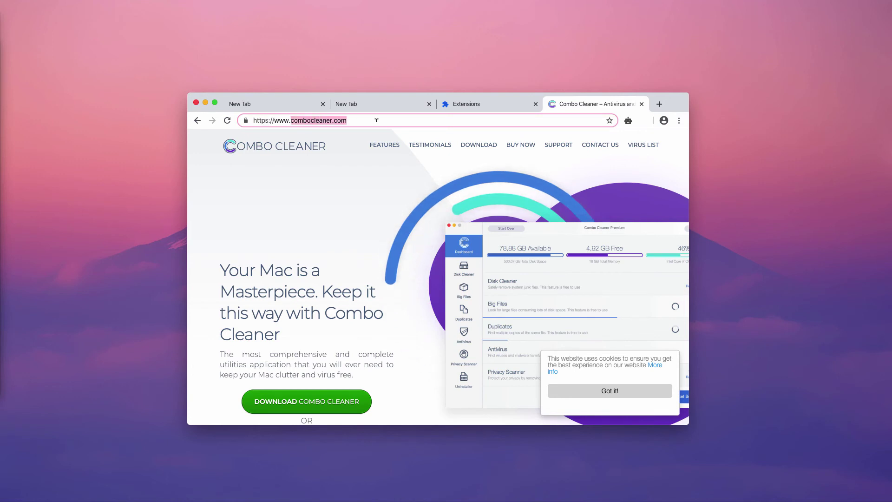
pyautogui.click(300, 121)
pyautogui.moveTo(299, 120); pyautogui.dragTo(347, 120)
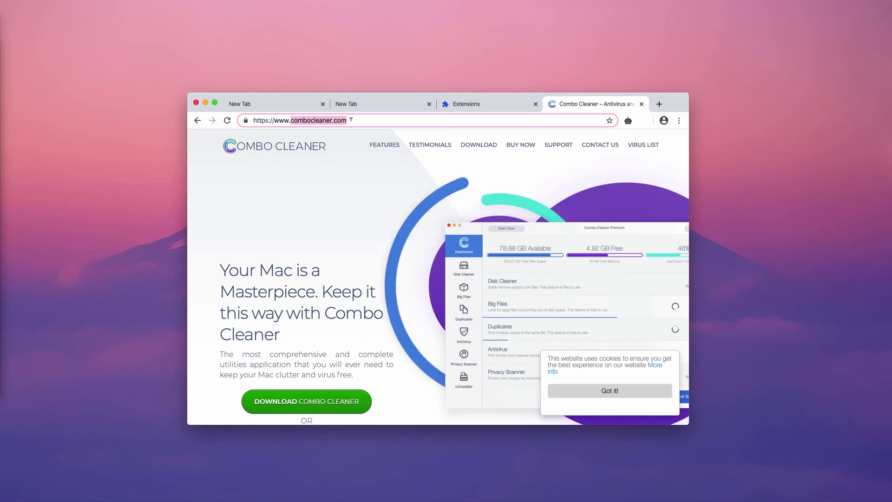
pyautogui.press('Right')
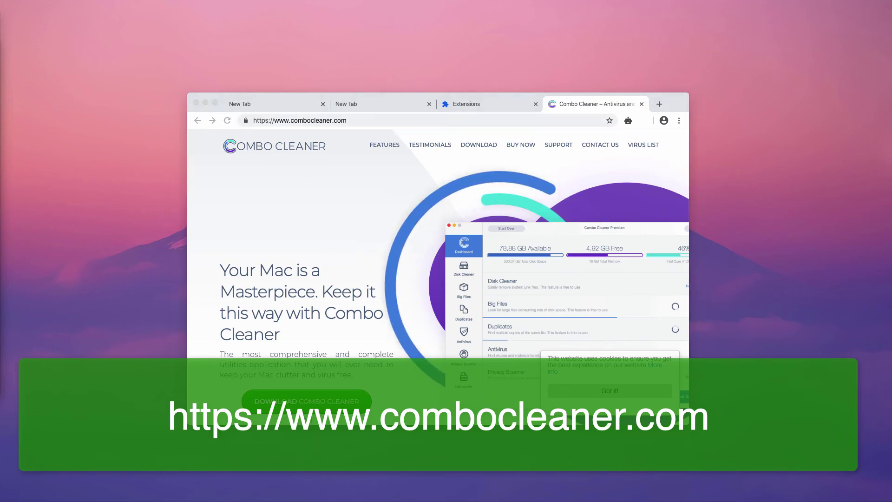
pyautogui.moveTo(1, 82); pyautogui.dragTo(384, 109)
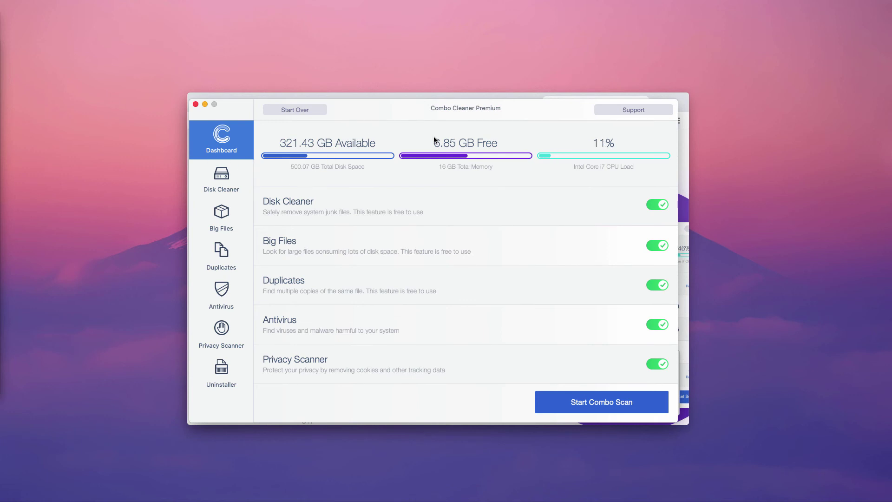
# Step: Preview the Disk Cleaner and Antivirus pages, then start a Combo Scan from the Dashboard
pyautogui.click(225, 181)
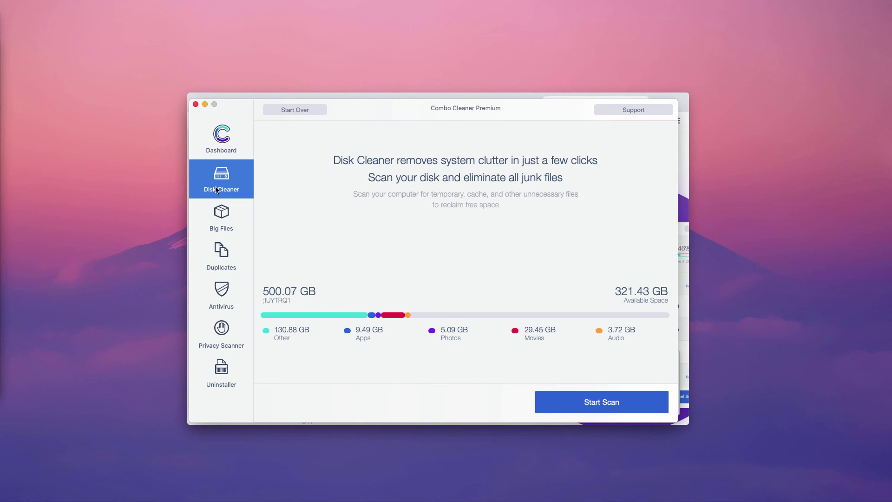
pyautogui.click(222, 295)
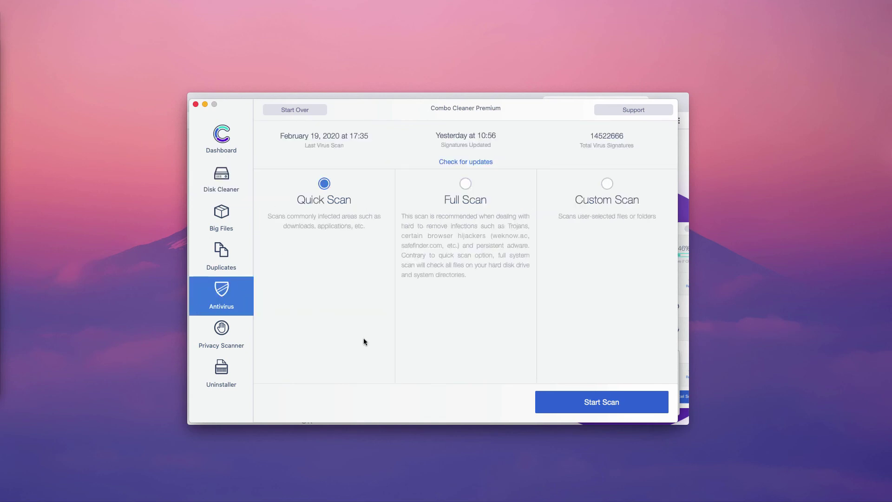
pyautogui.click(231, 142)
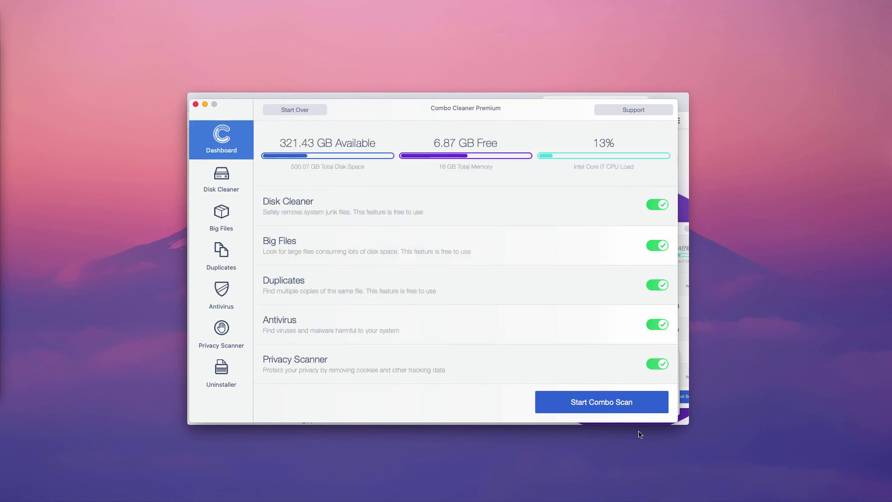
pyautogui.click(615, 407)
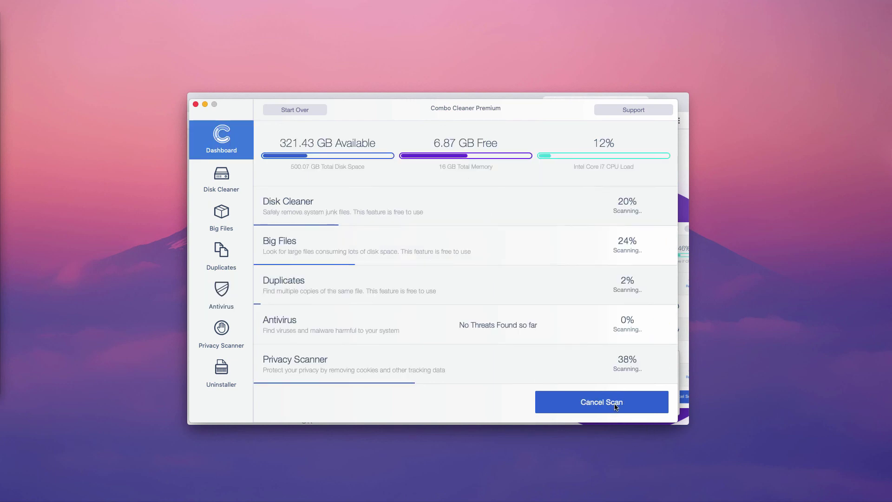